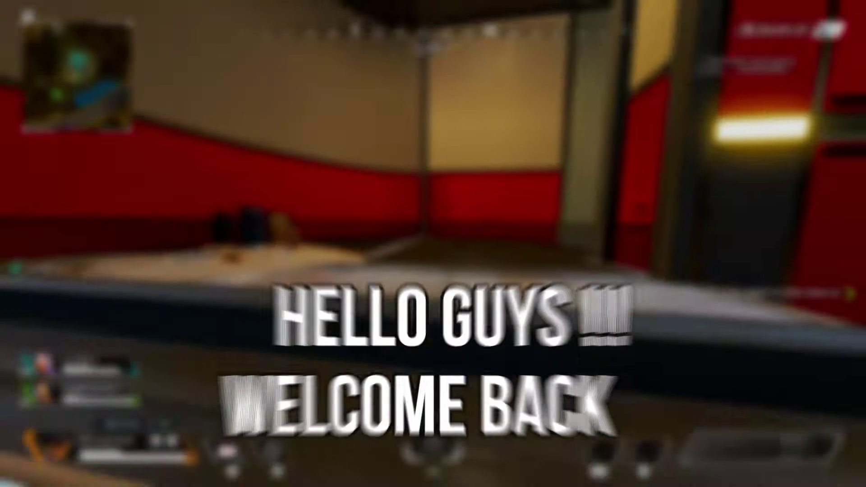
pyautogui.press('e')
pyautogui.press('e')
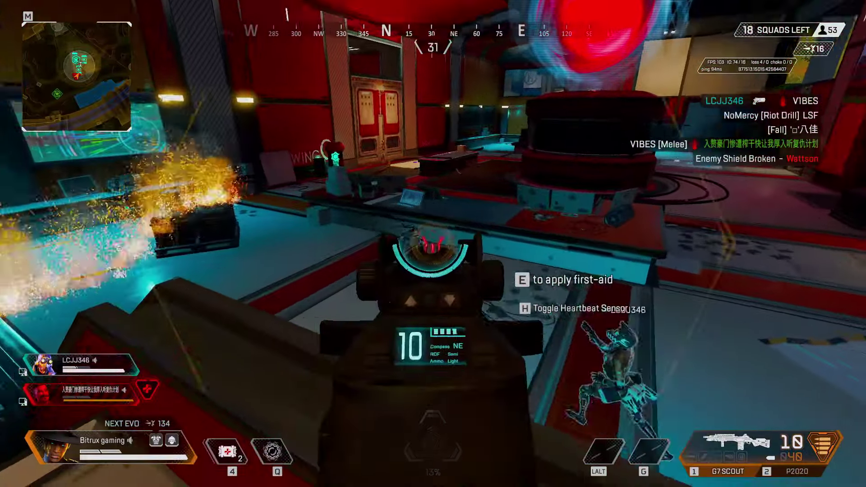
pyautogui.click(433, 244)
pyautogui.click(433, 243)
pyautogui.click(433, 243)
pyautogui.click(434, 244)
pyautogui.click(433, 244)
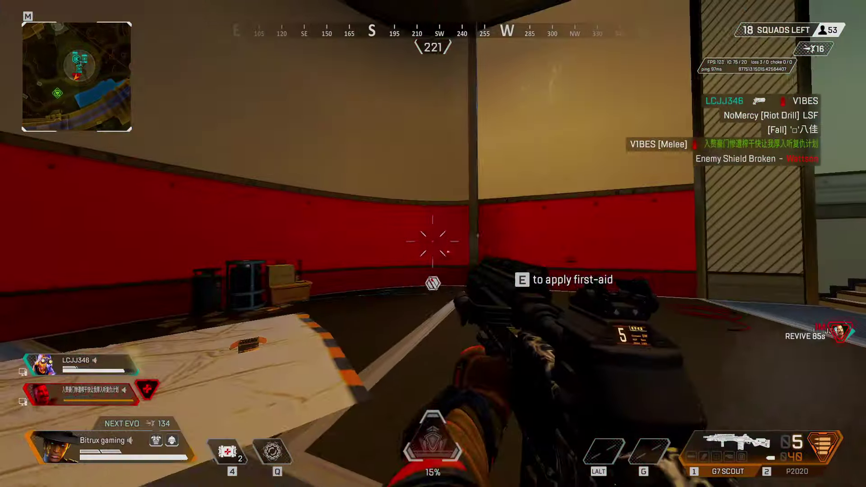
pyautogui.press('r')
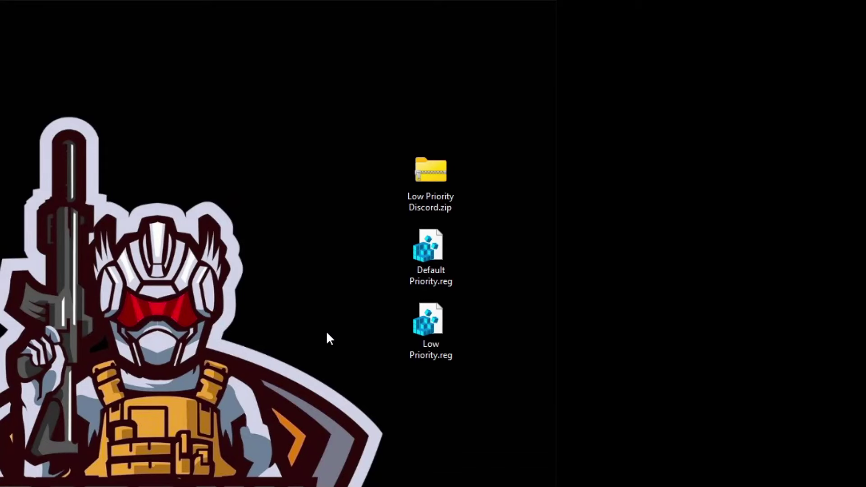
# Step: Merge the Low Priority.reg file from the desktop into the Windows registry and close the confirmation message
pyautogui.click(418, 178)
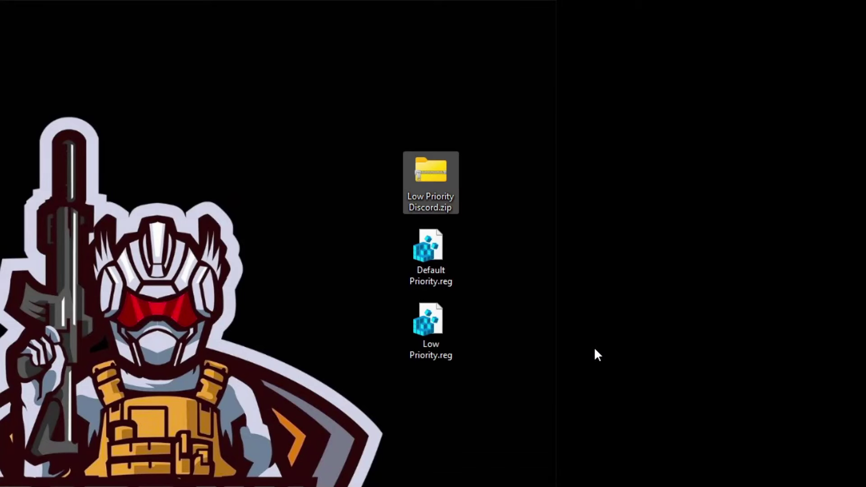
pyautogui.click(546, 406)
pyautogui.click(429, 321)
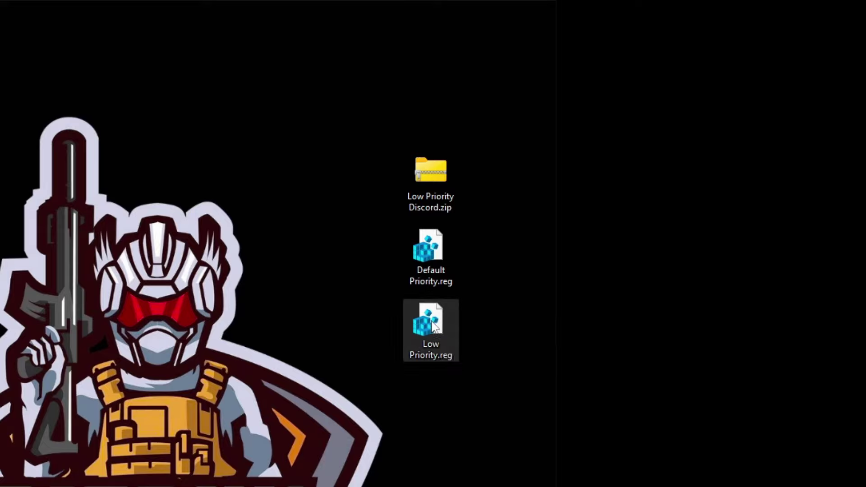
pyautogui.rightClick(433, 326)
pyautogui.click(470, 485)
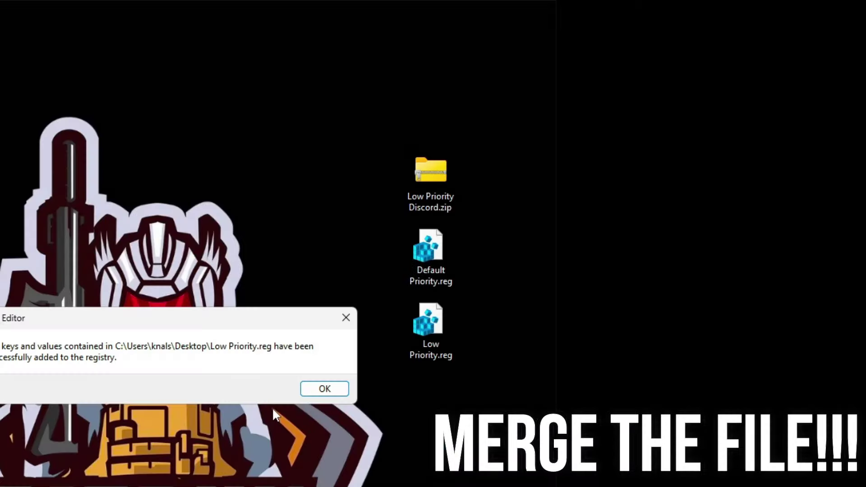
pyautogui.click(325, 391)
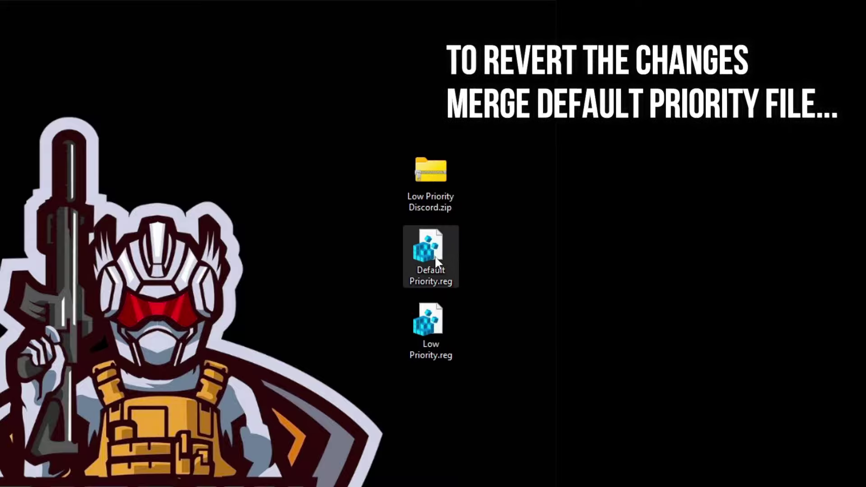
pyautogui.click(418, 249)
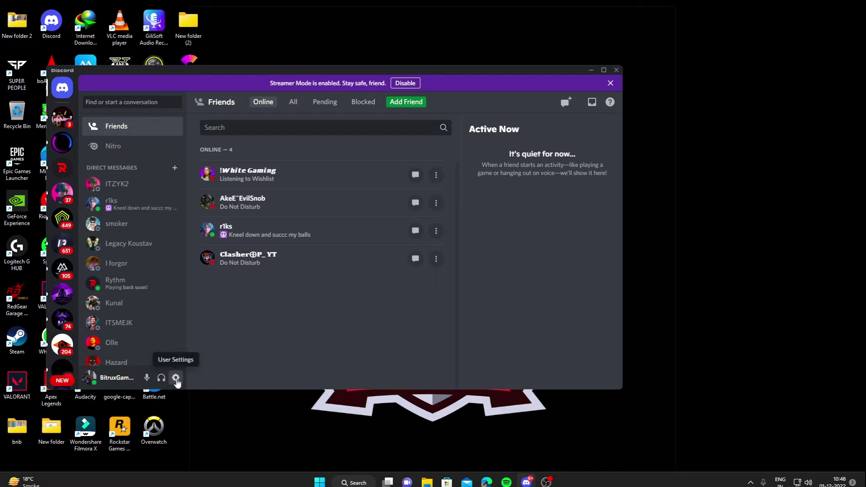
# Step: In Discord's user settings, turn on Enable Reduced Motion in the Accessibility options
pyautogui.click(179, 379)
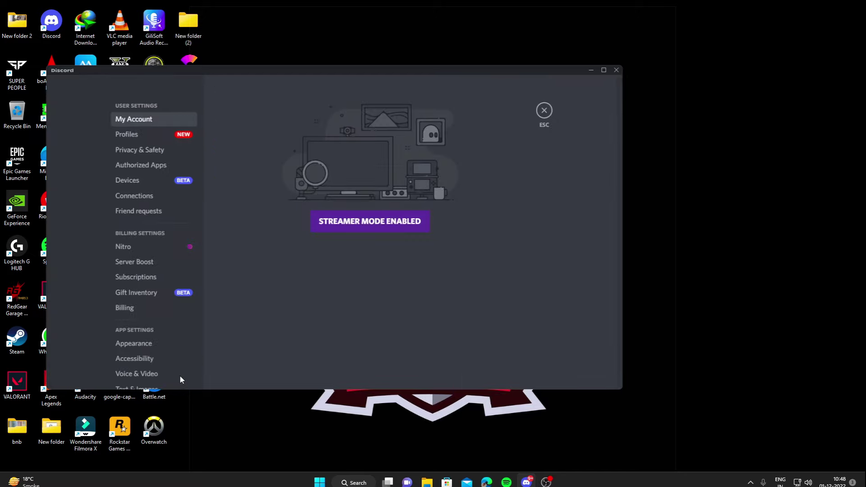
pyautogui.scroll(-5, 144, 231)
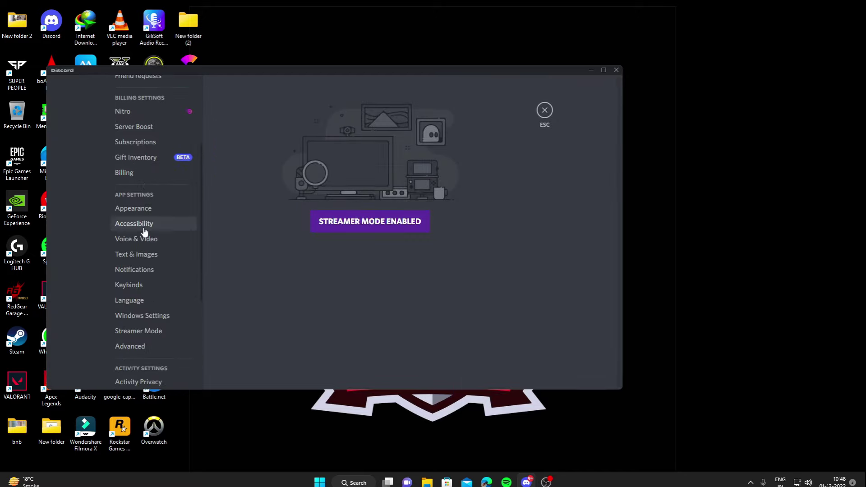
pyautogui.scroll(2, 172, 267)
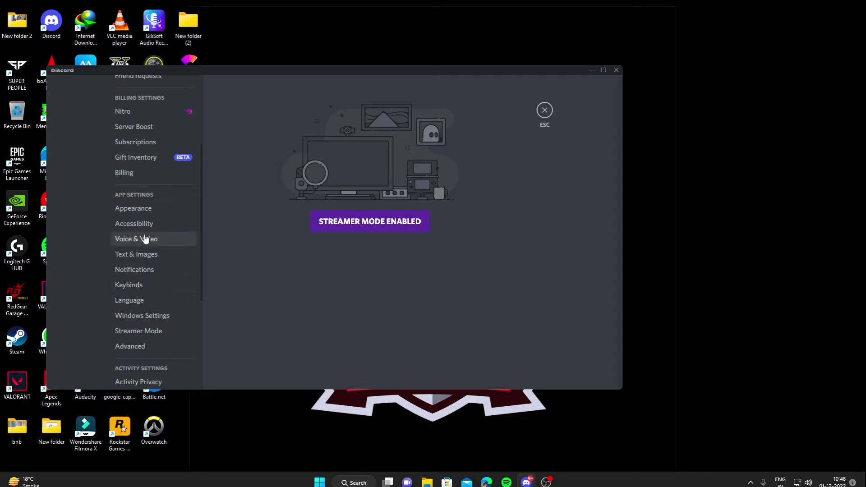
pyautogui.click(138, 223)
pyautogui.scroll(-5, 304, 300)
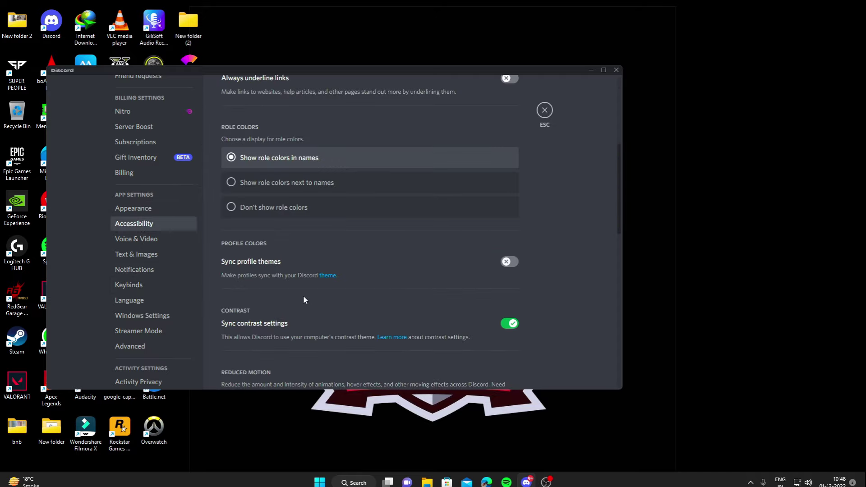
pyautogui.scroll(-3, 315, 257)
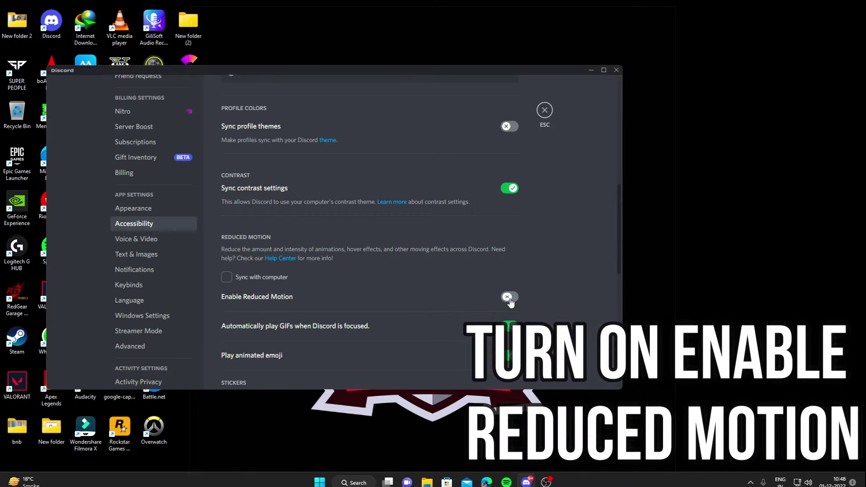
pyautogui.click(509, 297)
# Step: Set the Stickers accessibility option to Animate on interaction and look over the remaining accessibility options
pyautogui.scroll(-2, 485, 255)
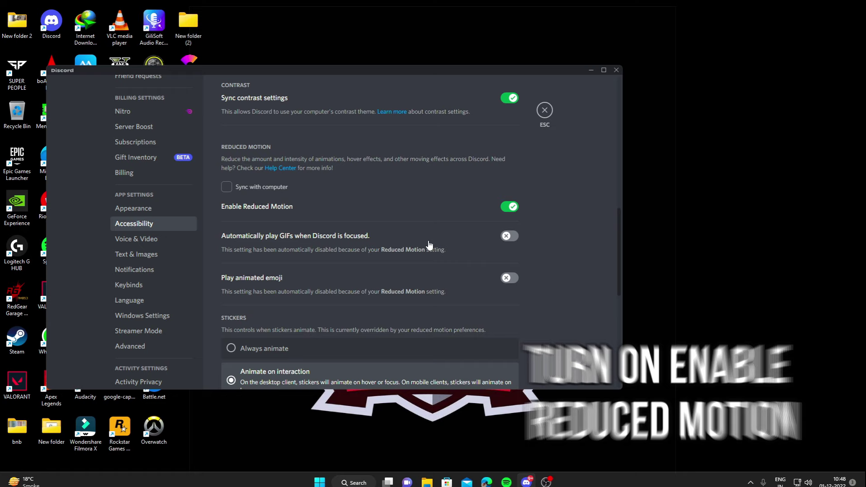
pyautogui.scroll(-2, 334, 238)
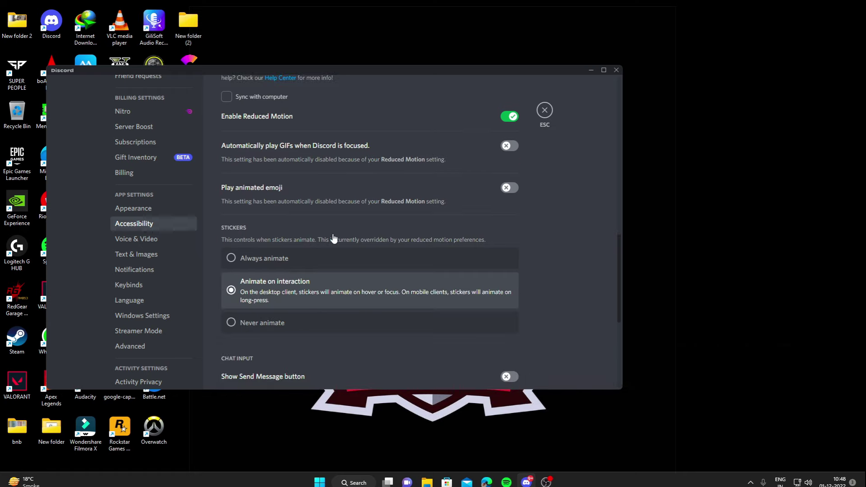
pyautogui.scroll(-2, 333, 236)
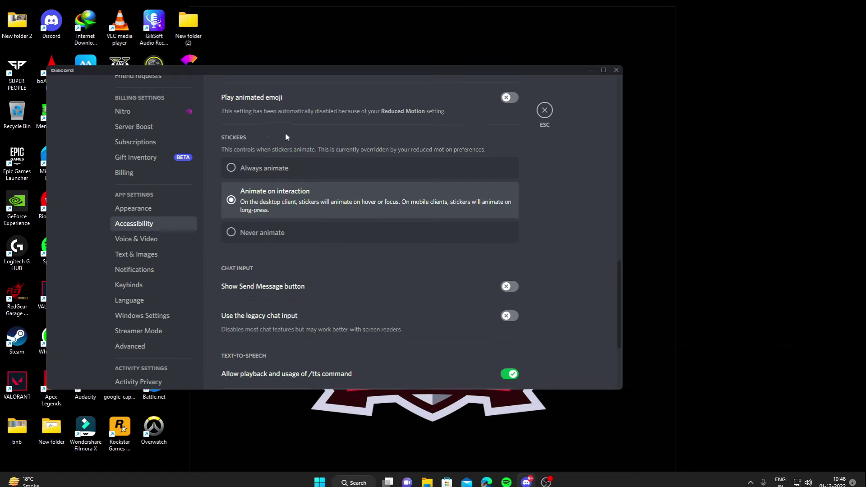
pyautogui.click(231, 199)
pyautogui.scroll(-3, 382, 204)
pyautogui.scroll(4, 379, 220)
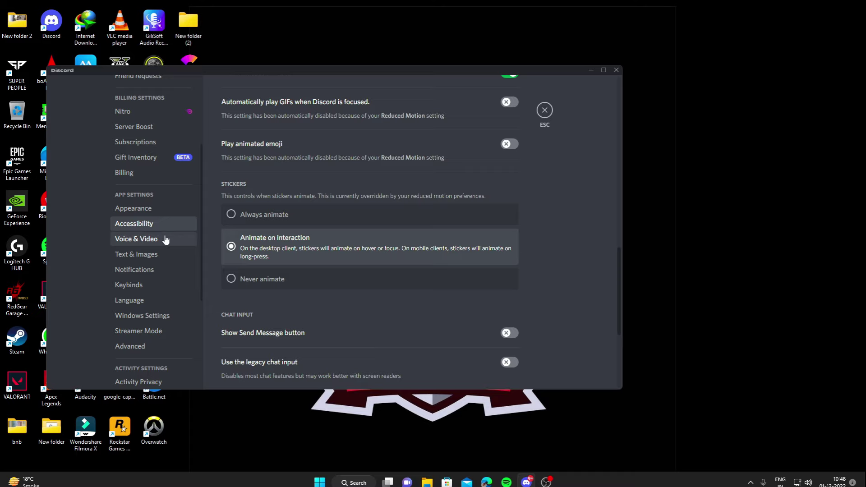
# Step: Turn off Echo Cancellation under voice processing in the Voice & Video settings
pyautogui.click(166, 240)
pyautogui.scroll(-8, 456, 221)
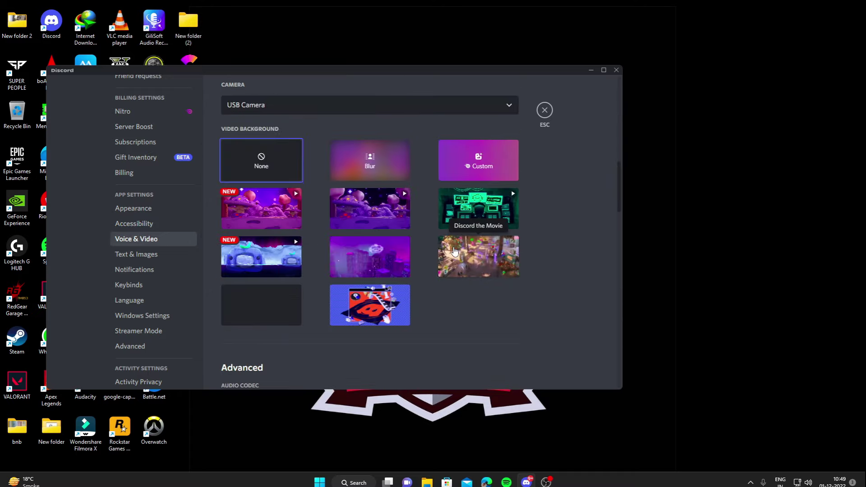
pyautogui.scroll(-5, 464, 251)
pyautogui.scroll(-2, 416, 237)
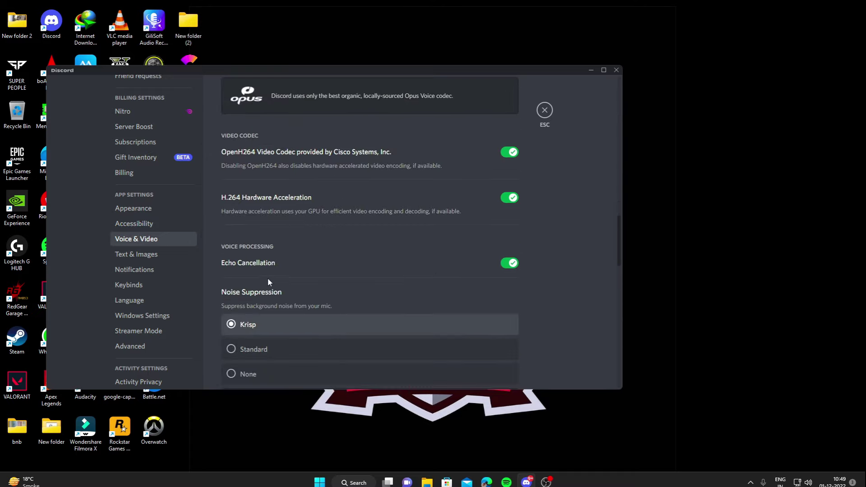
pyautogui.scroll(-1, 265, 257)
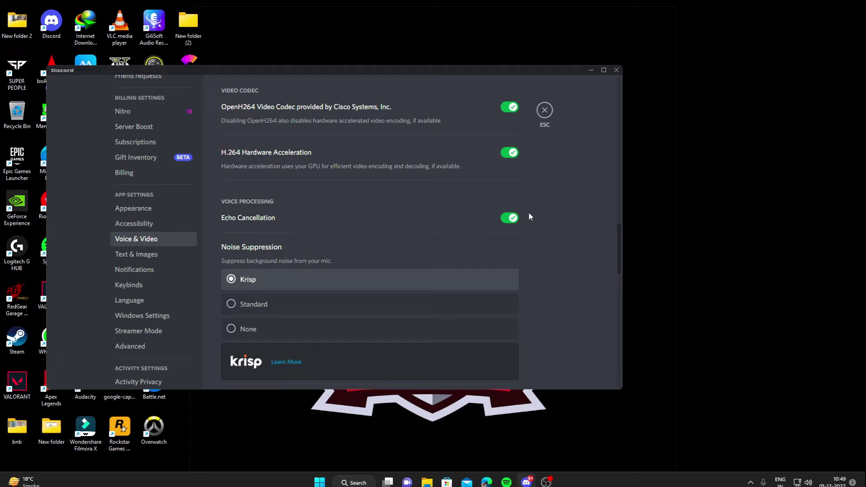
pyautogui.click(514, 219)
# Step: Turn off H.264 Hardware Acceleration and the OpenH264 Video Codec provided by Cisco Systems, Inc
pyautogui.scroll(2, 354, 251)
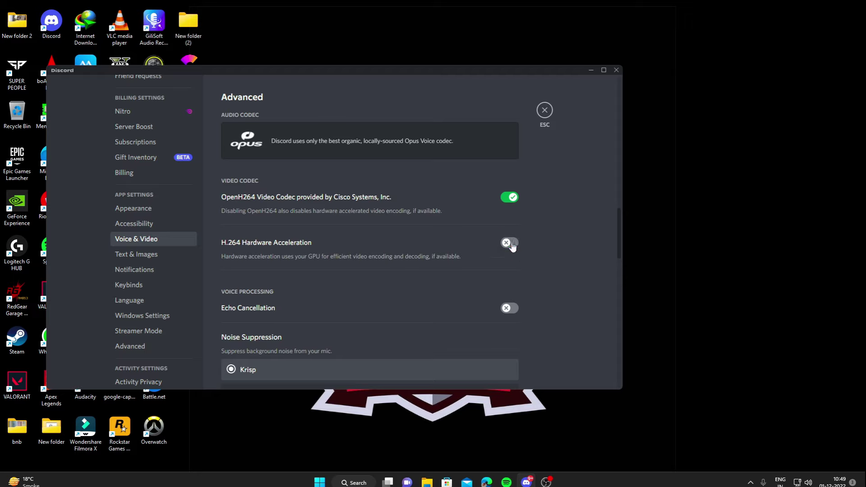
pyautogui.click(514, 205)
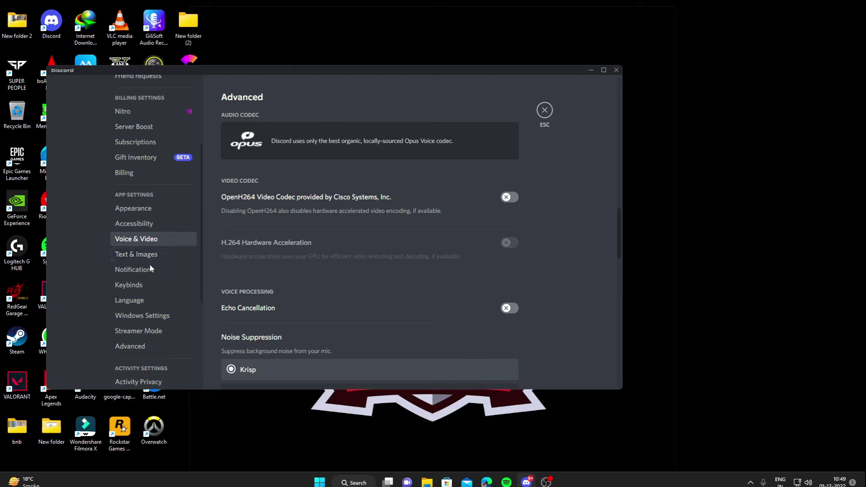
# Step: Turn off Hardware Acceleration in the Advanced app settings and confirm the change so Discord restarts
pyautogui.click(135, 348)
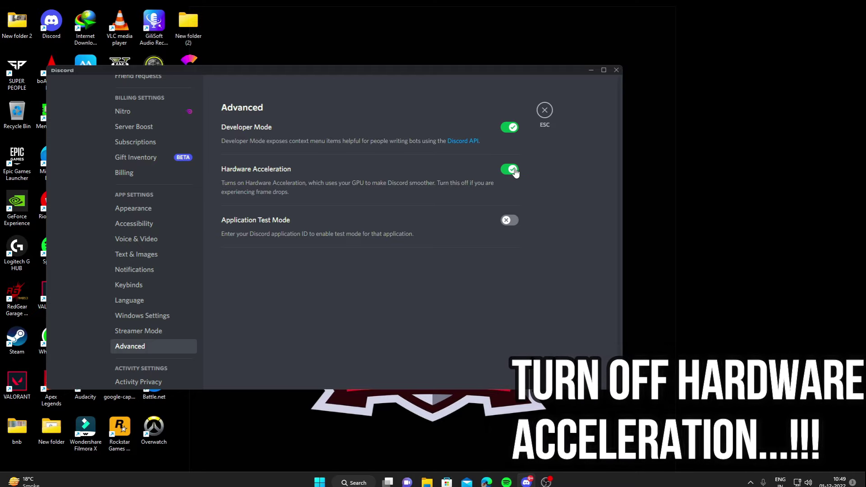
pyautogui.click(510, 169)
pyautogui.click(405, 256)
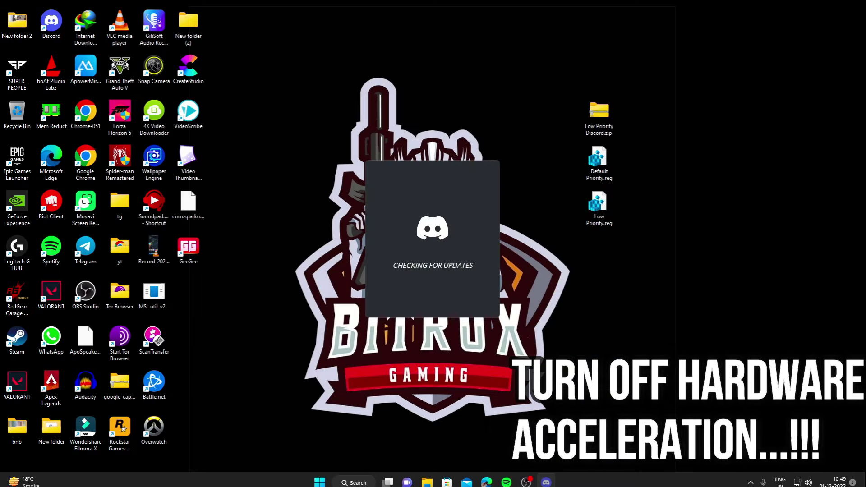